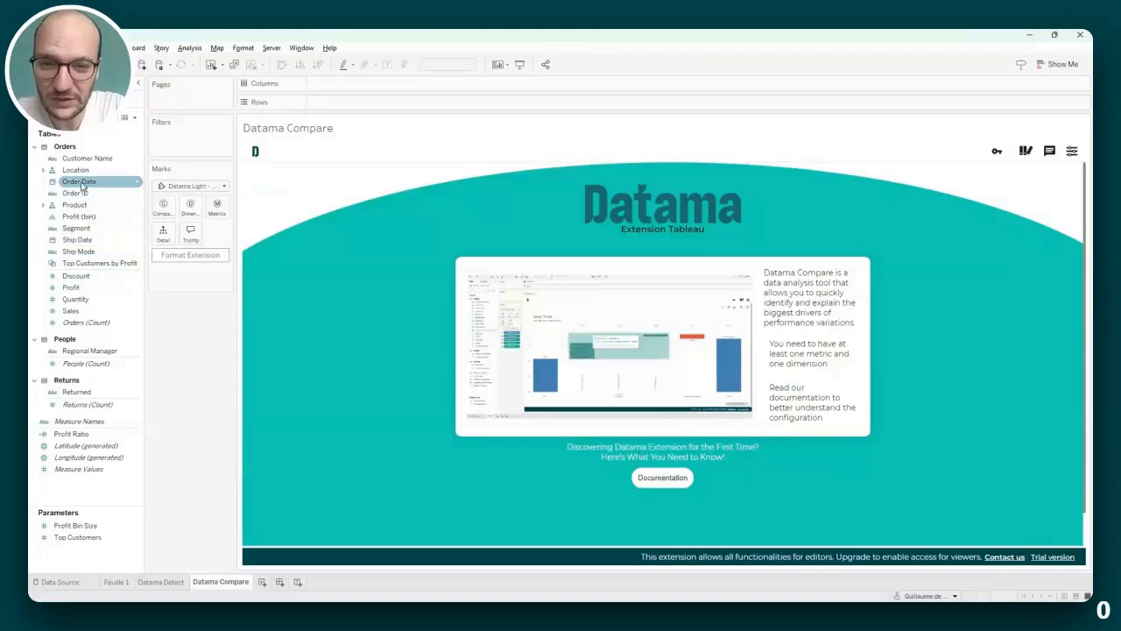
- Set up the comparison with Order Date as the compare field, Quantity as the metric and Segment as the dimension
left_click_drag(83, 186, 198, 276)
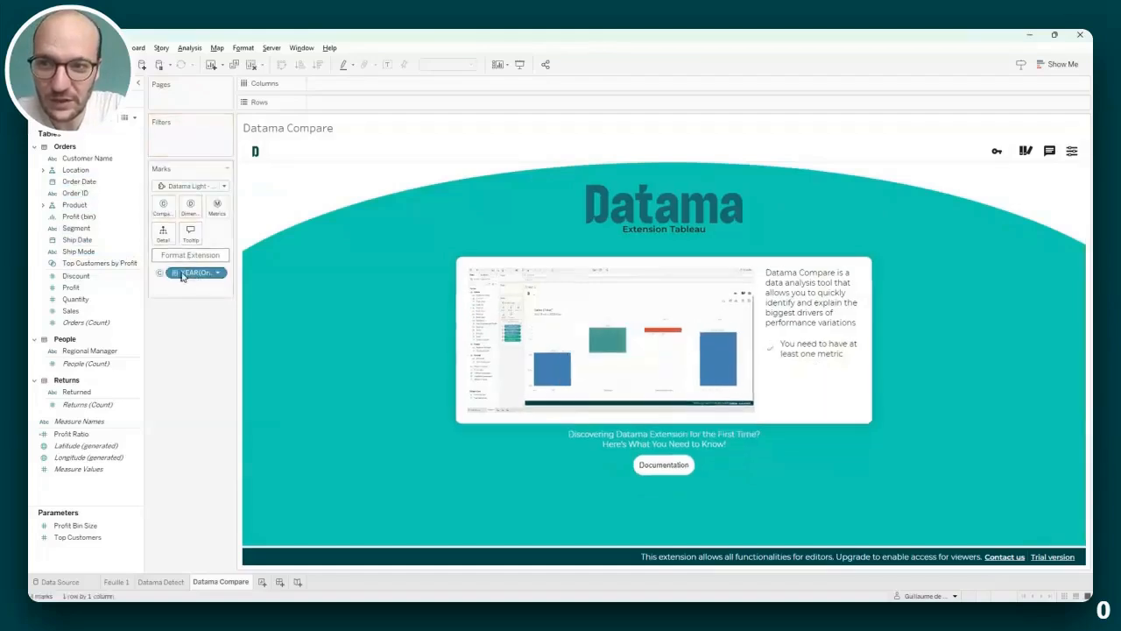
left_click(79, 300)
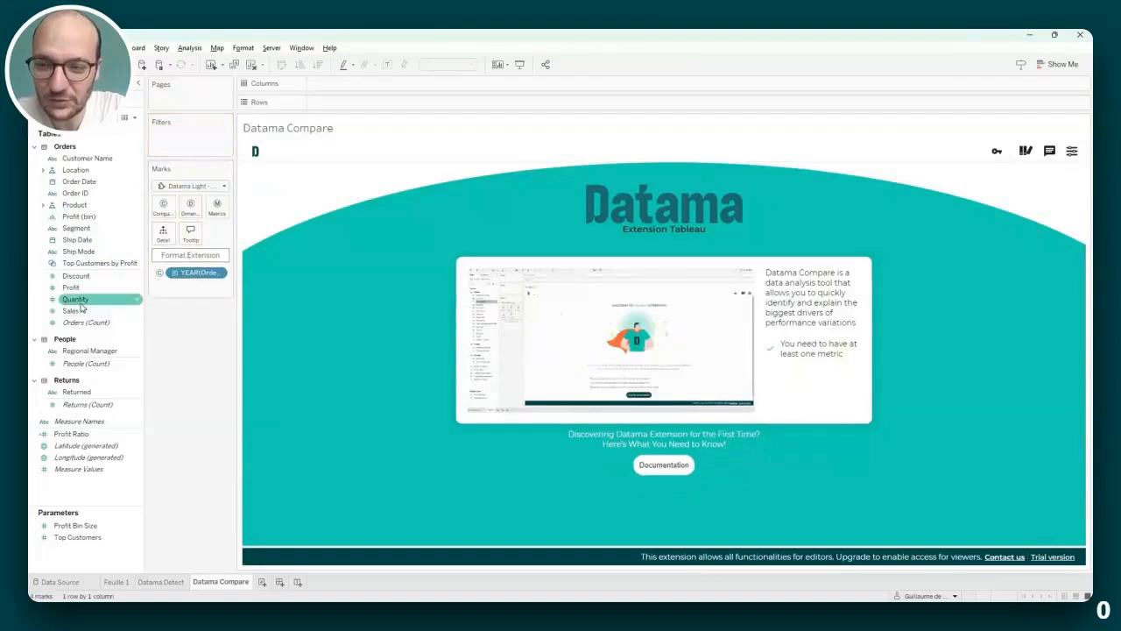
left_click_drag(77, 300, 217, 212)
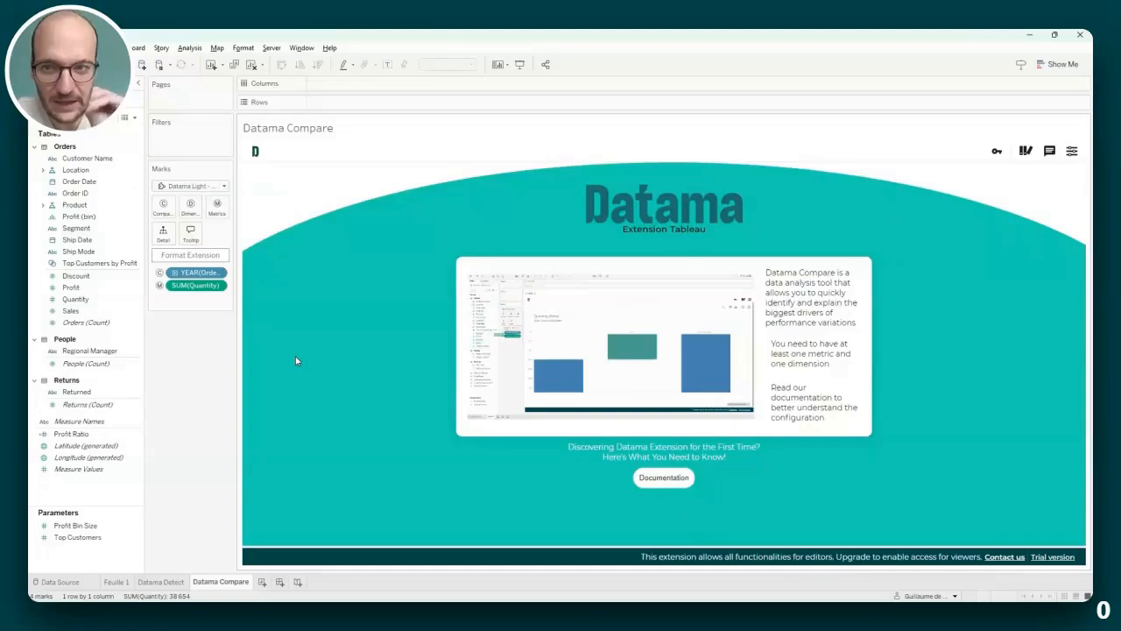
left_click(77, 230)
left_click_drag(77, 230, 190, 209)
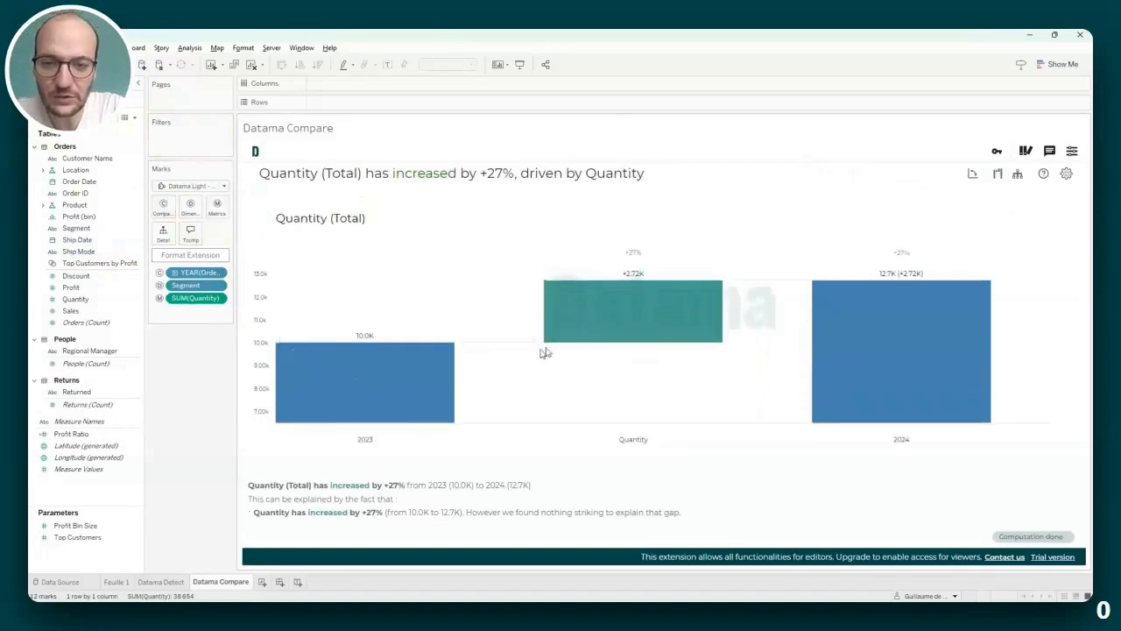
- Break the Quantity bar down by segment to view each segment's contribution, and collapse the waterfall
mouse_move(631, 327)
left_click(632, 313)
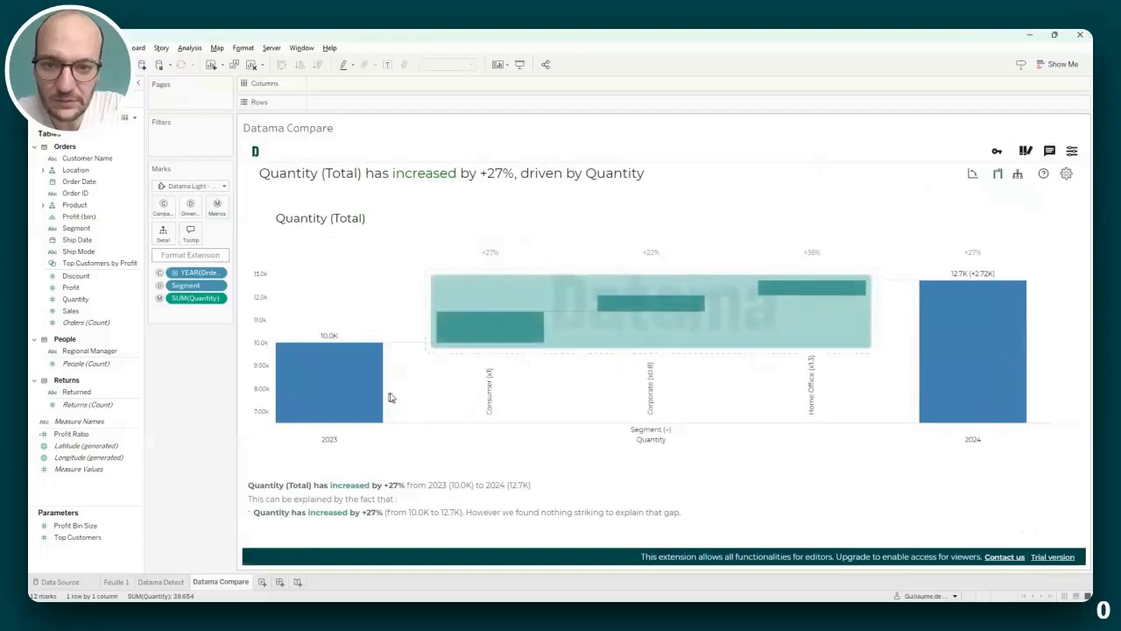
left_click(352, 387)
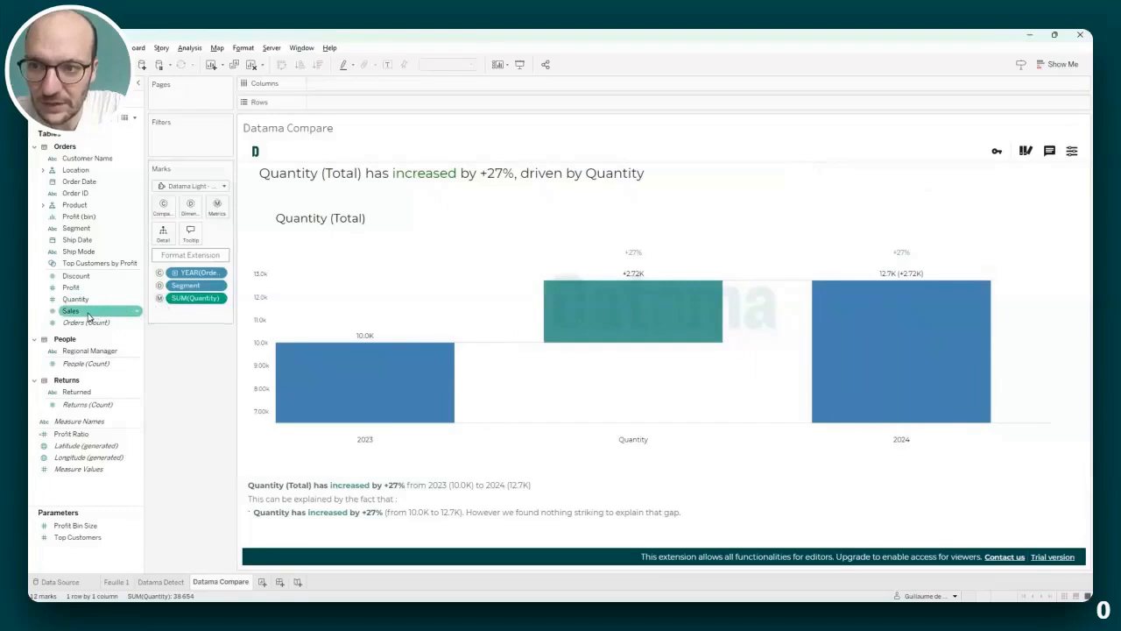
- Add Sales as a second metric and review the market equation in the extension settings, applying it as is
left_click_drag(88, 313, 219, 211)
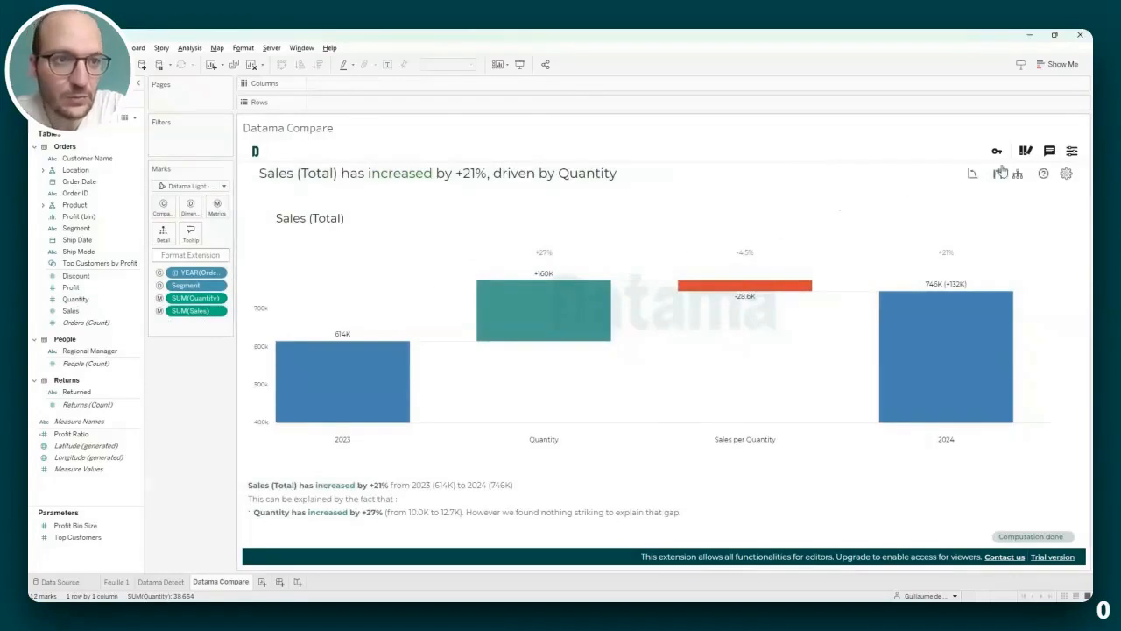
left_click(1072, 152)
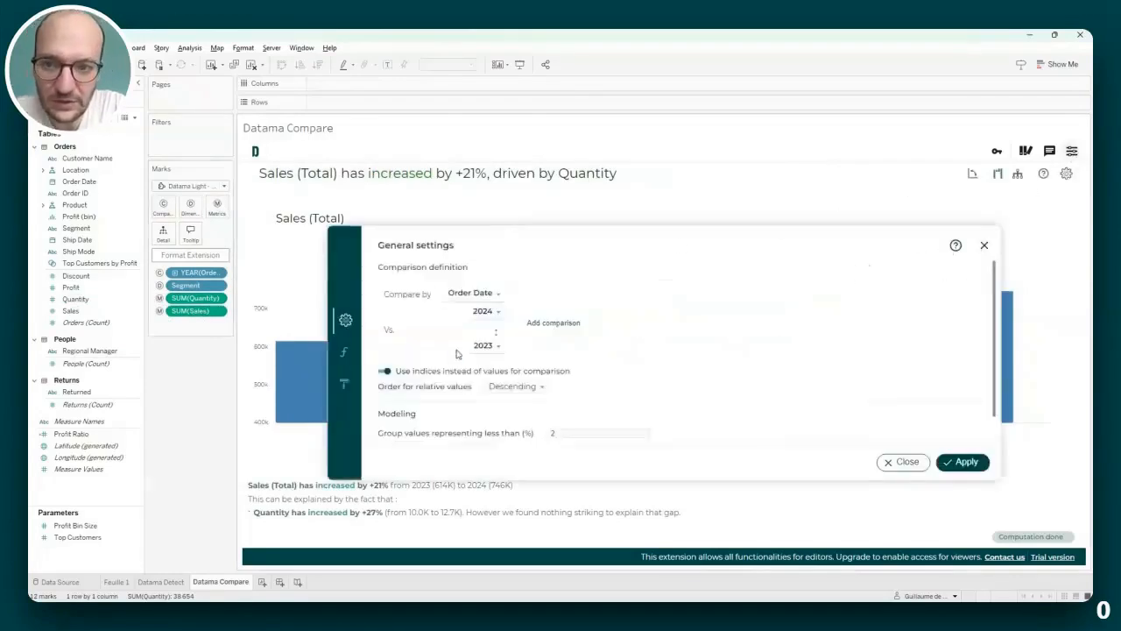
left_click(347, 356)
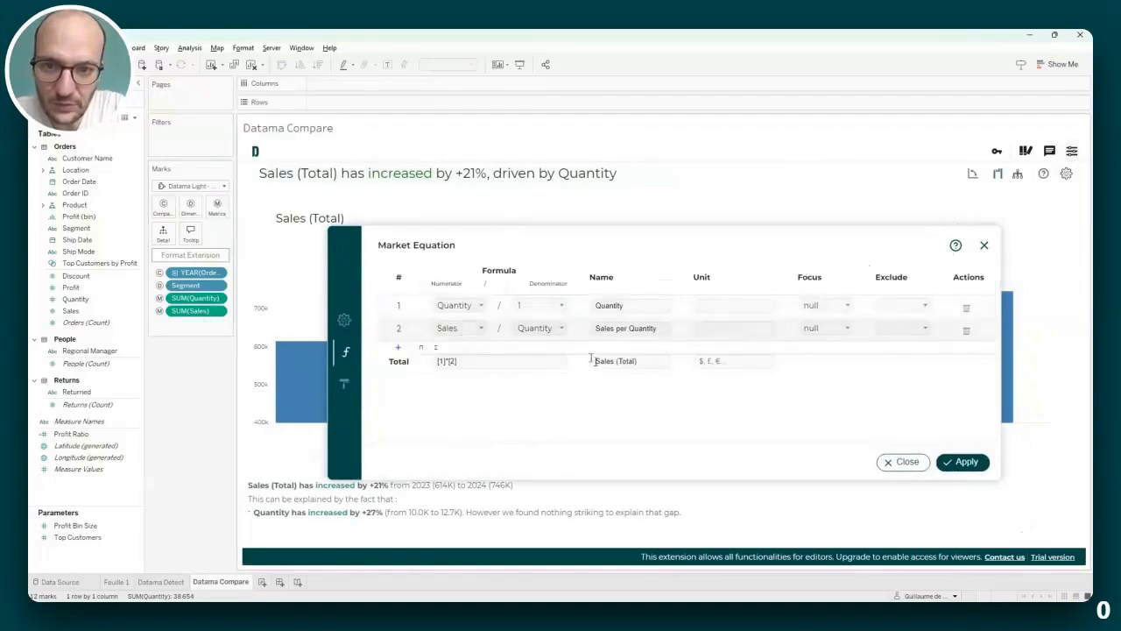
left_click(963, 462)
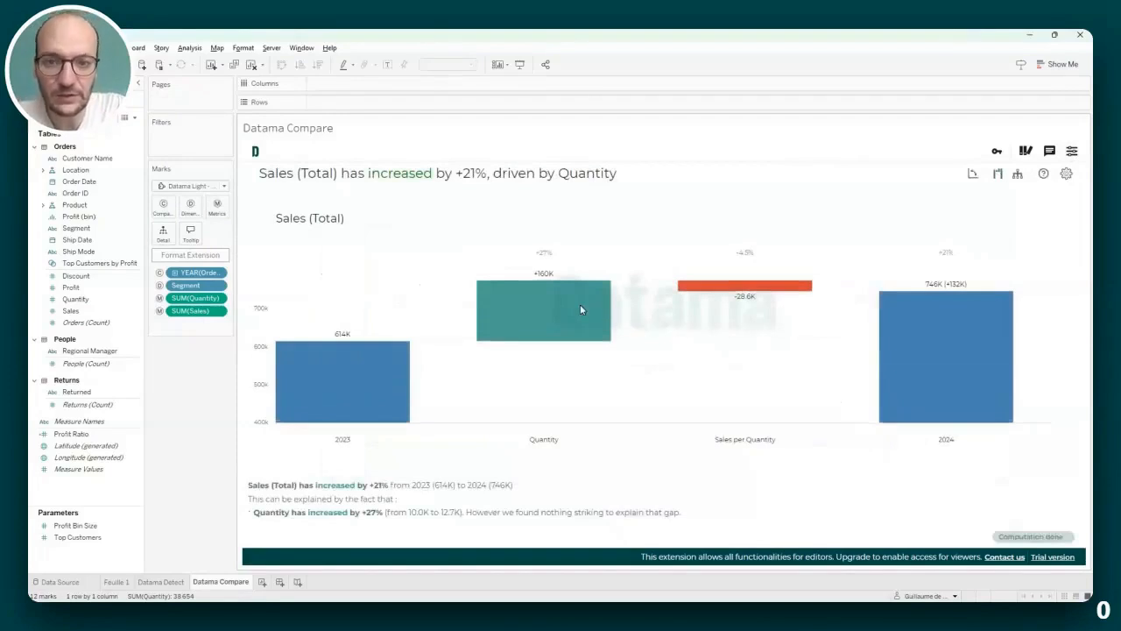
- Add the Product and Location hierarchies as further dimensions of the comparison
mouse_move(579, 310)
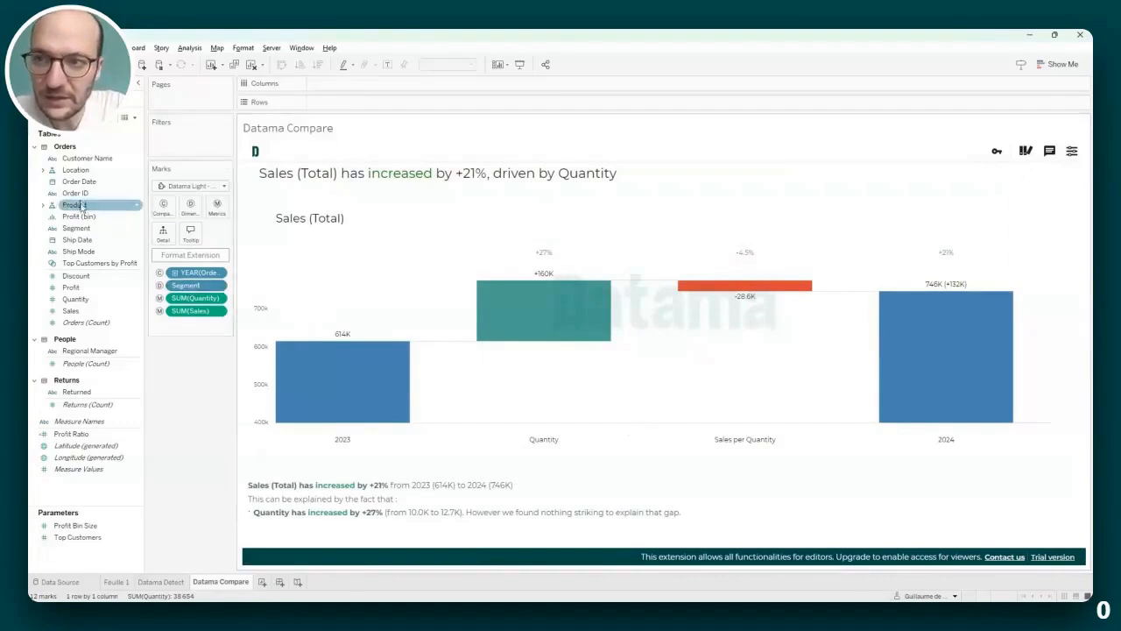
left_click_drag(81, 206, 191, 208)
left_click_drag(76, 170, 191, 210)
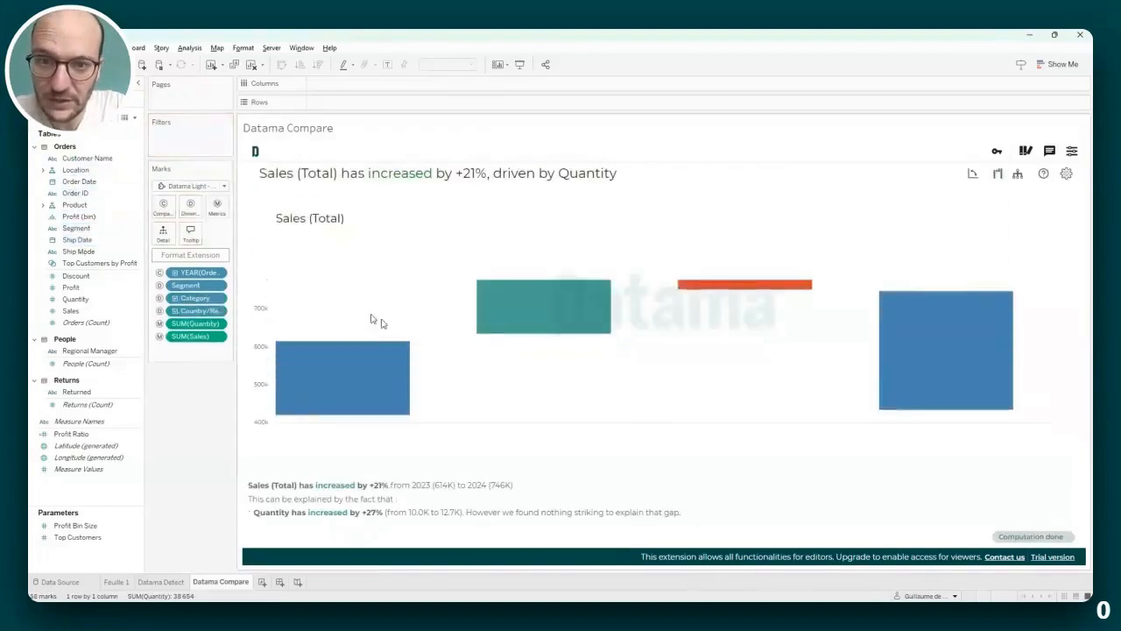
- Expand the Quantity bar and split it by Country/Region to examine the contributions
left_click(537, 324)
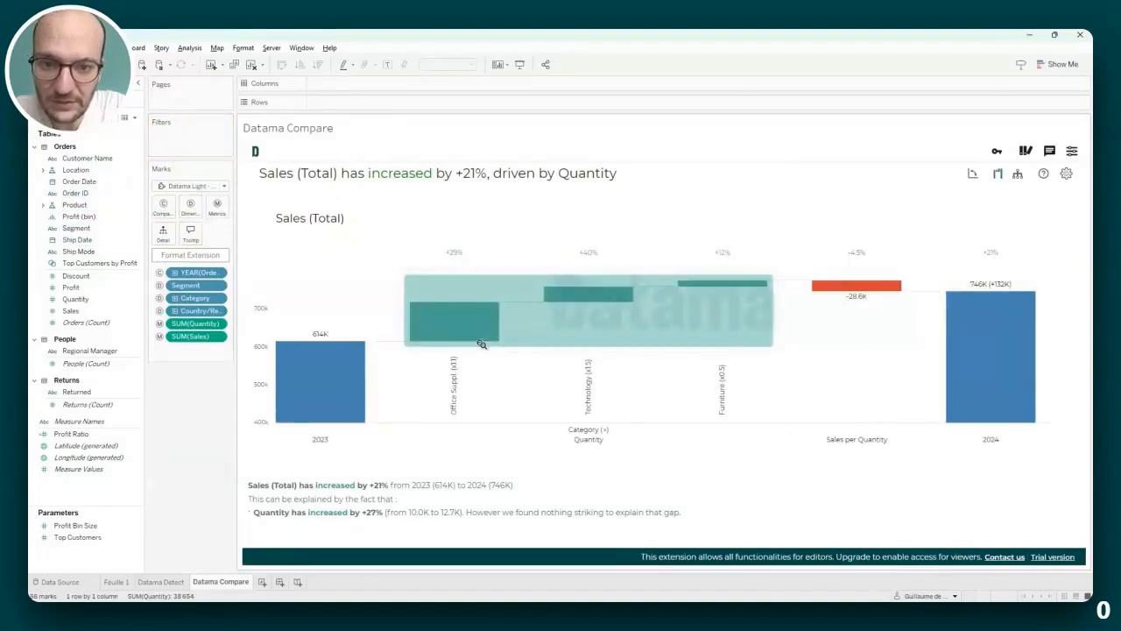
left_click(484, 336)
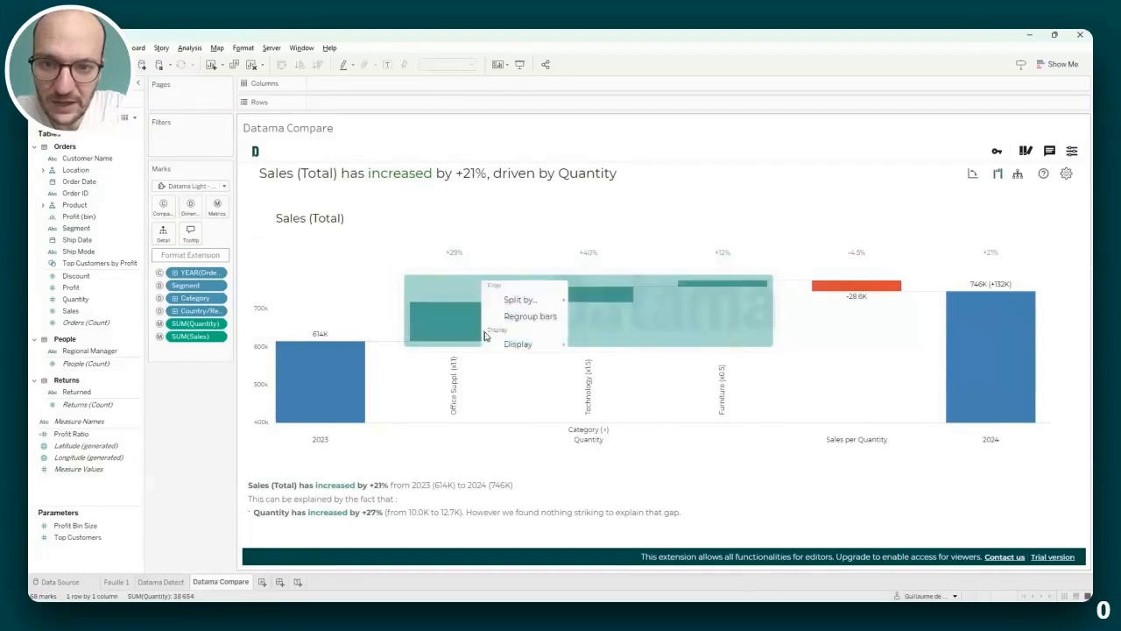
mouse_move(541, 302)
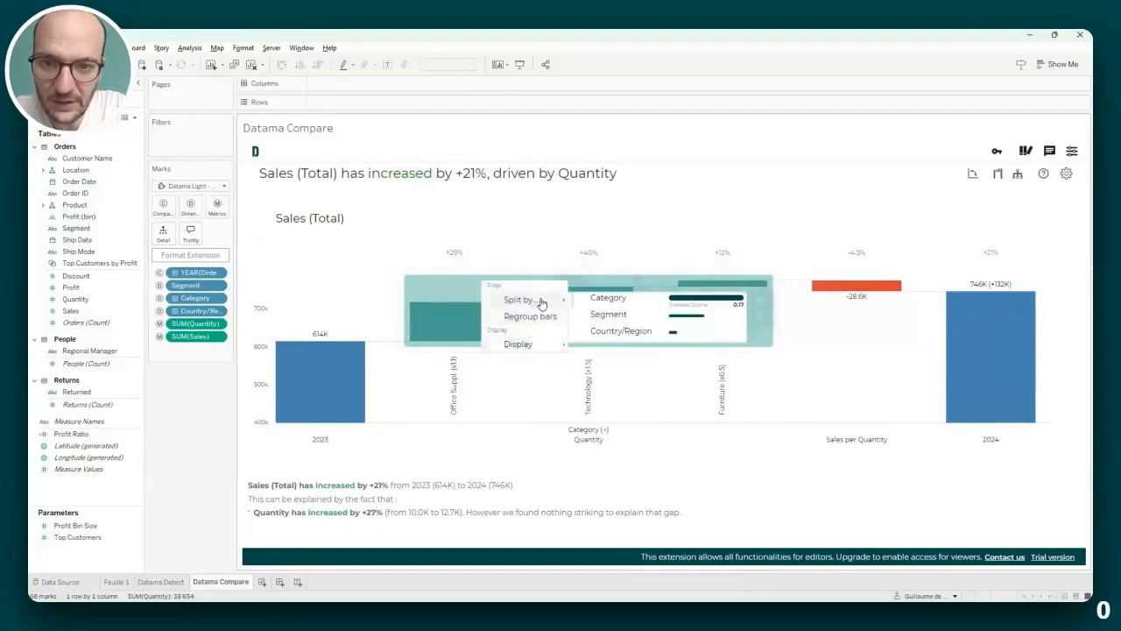
left_click(620, 332)
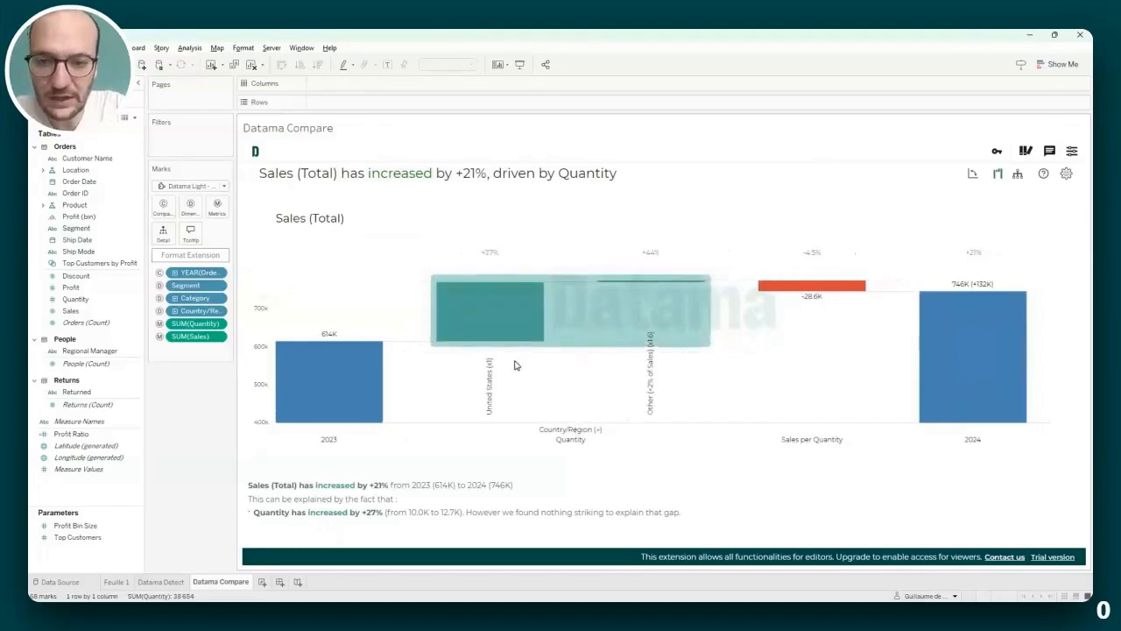
mouse_move(500, 314)
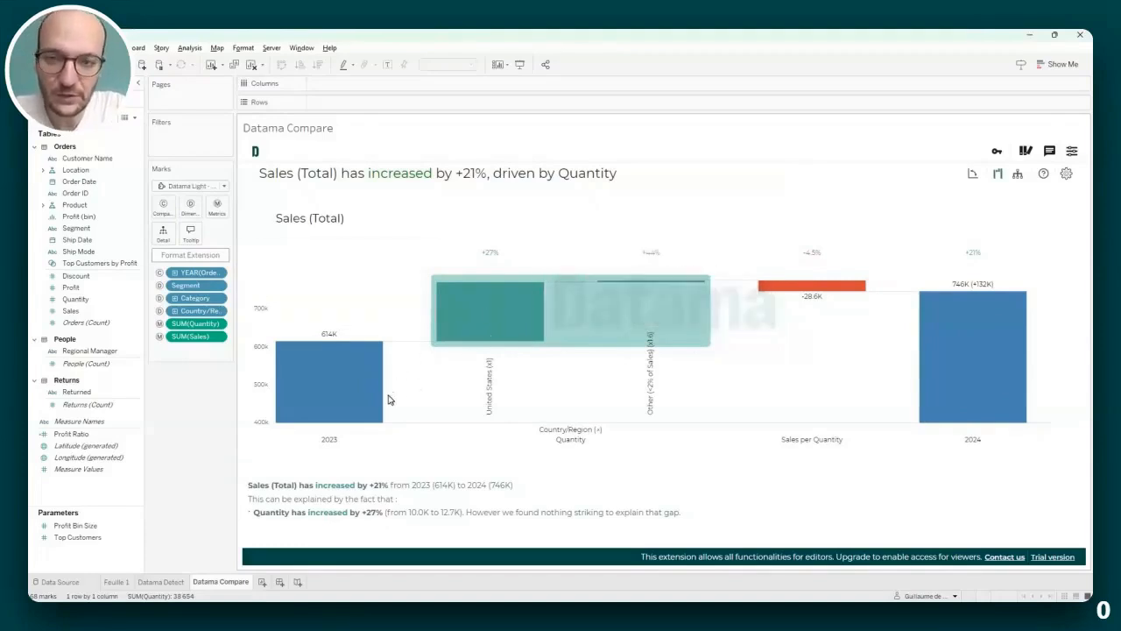
mouse_move(375, 393)
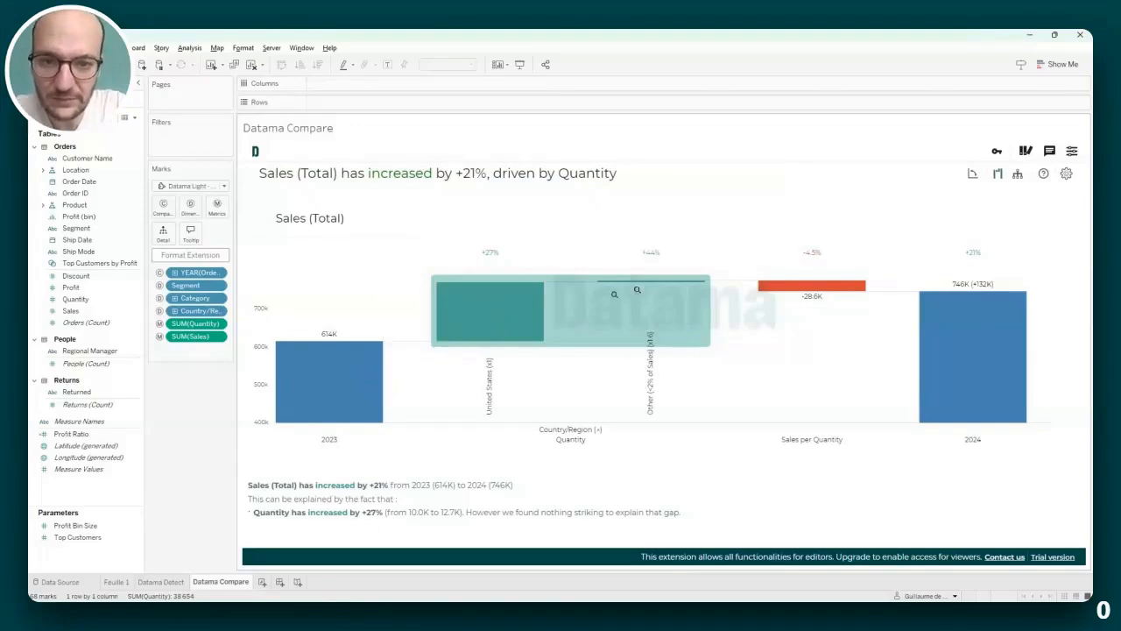
- Break the Sales per Quantity bar down by segment, and collapse the whole waterfall
left_click(782, 294)
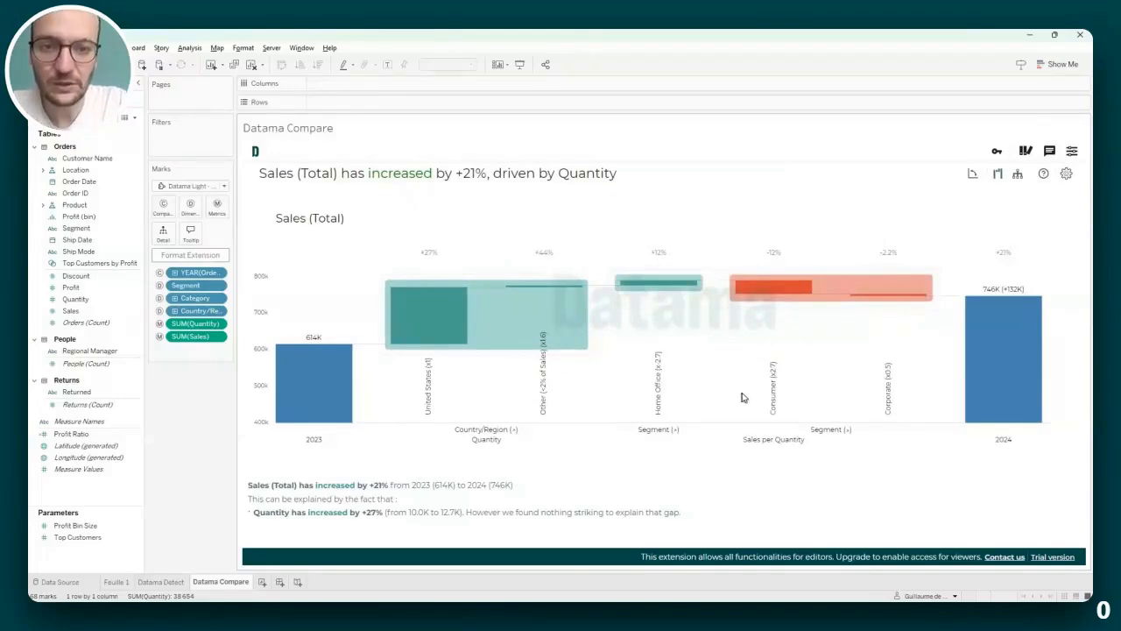
left_click(327, 390)
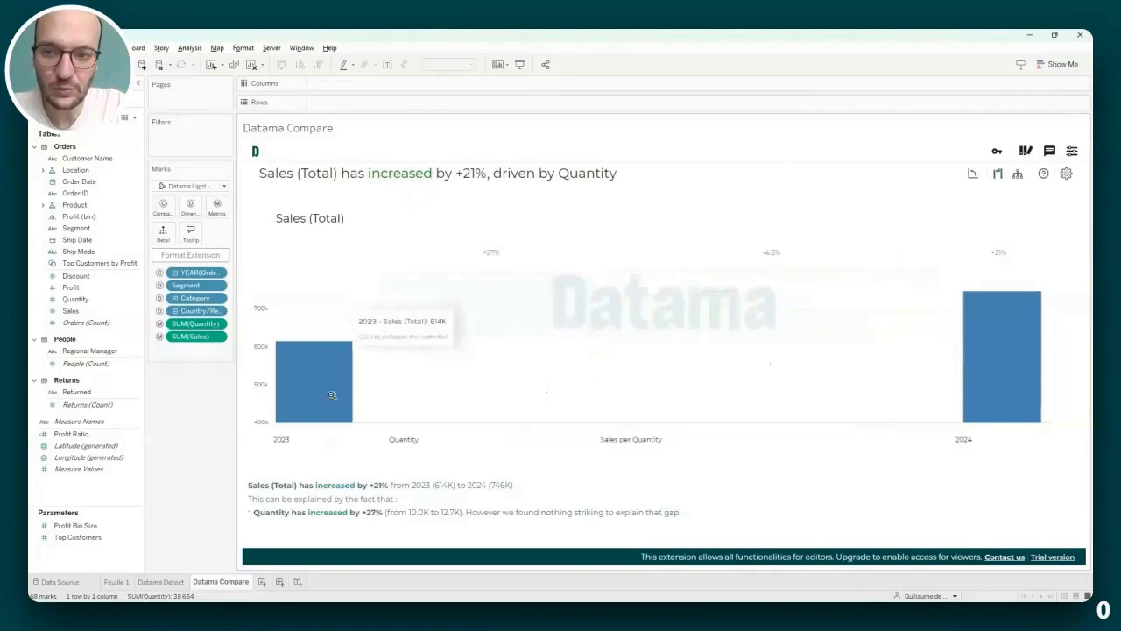
left_click(483, 518)
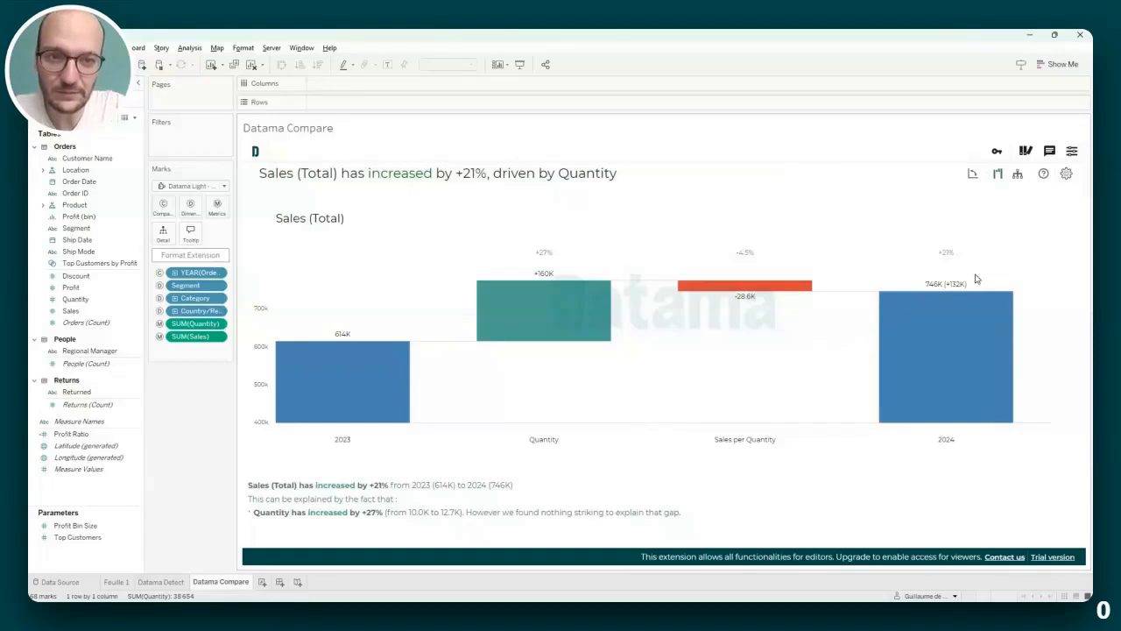
- Expand the Quantity bar and view the sales breakdown as a tree, collapse it, and return to the waterfall chart
left_click(558, 319)
left_click(1018, 173)
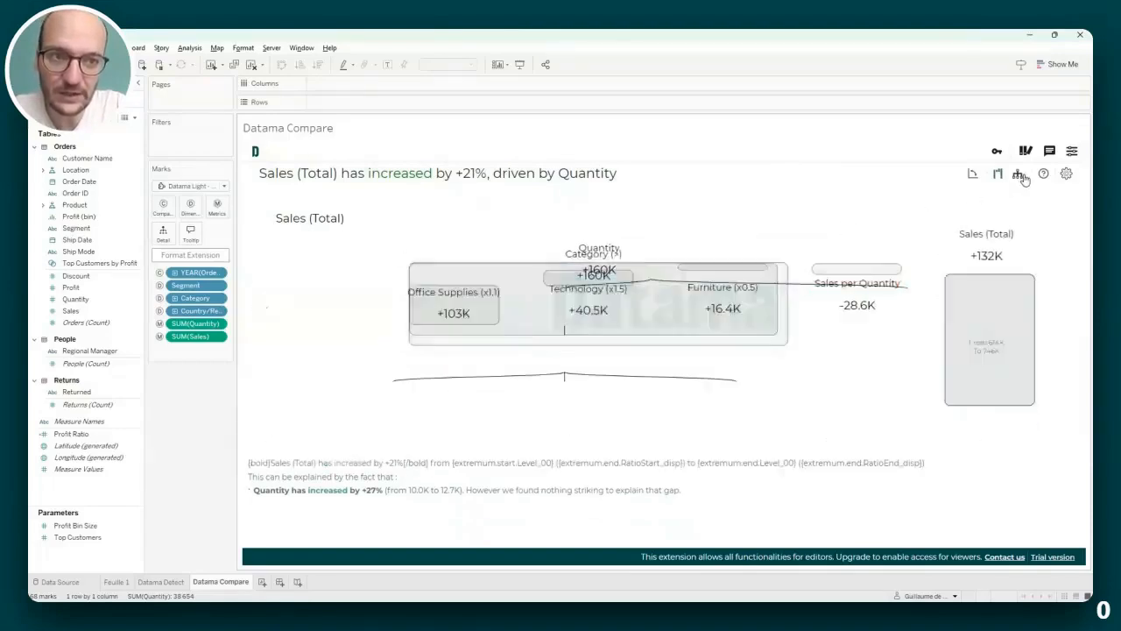
left_click(705, 255)
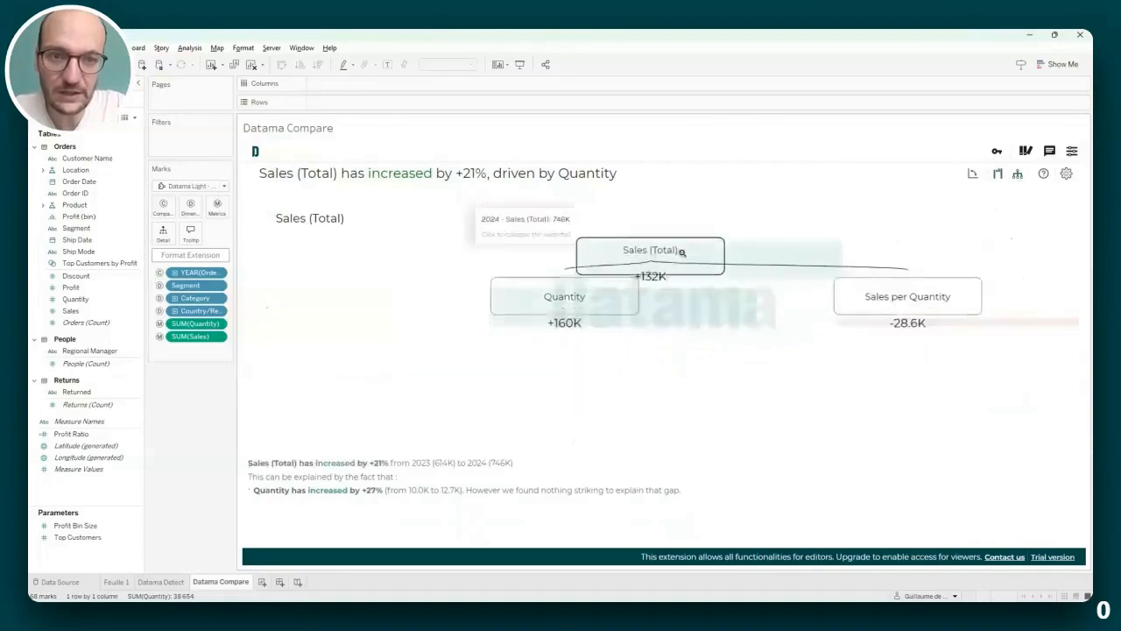
left_click(998, 174)
- Review the comparison and modeling options in the general settings, and close them without changes
left_click(1066, 174)
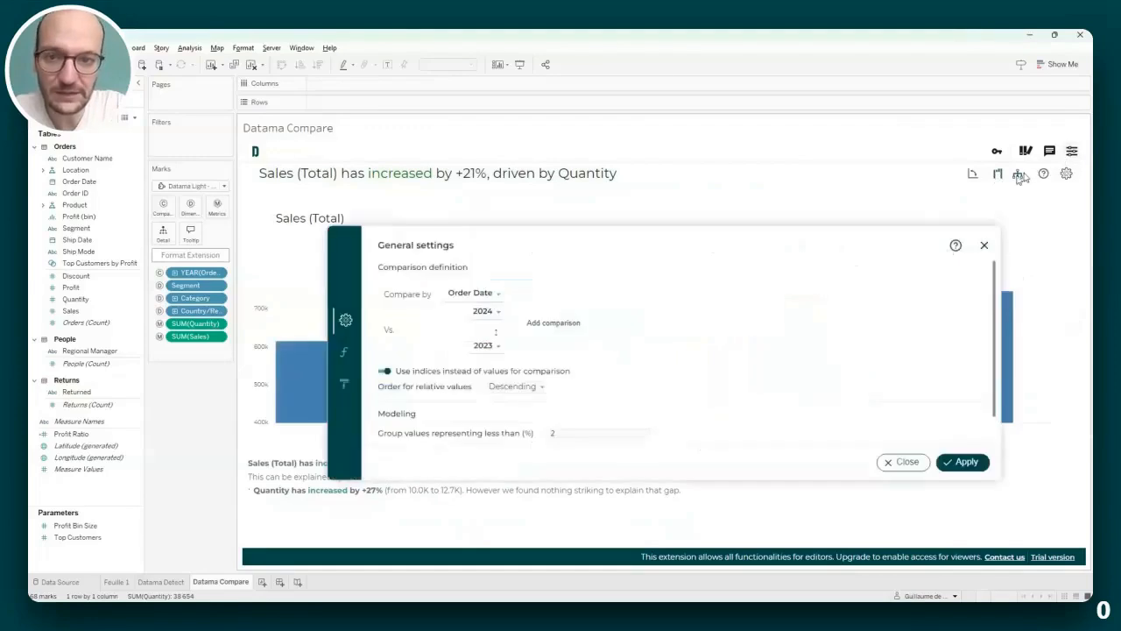
scroll(727, 289, "down", 2)
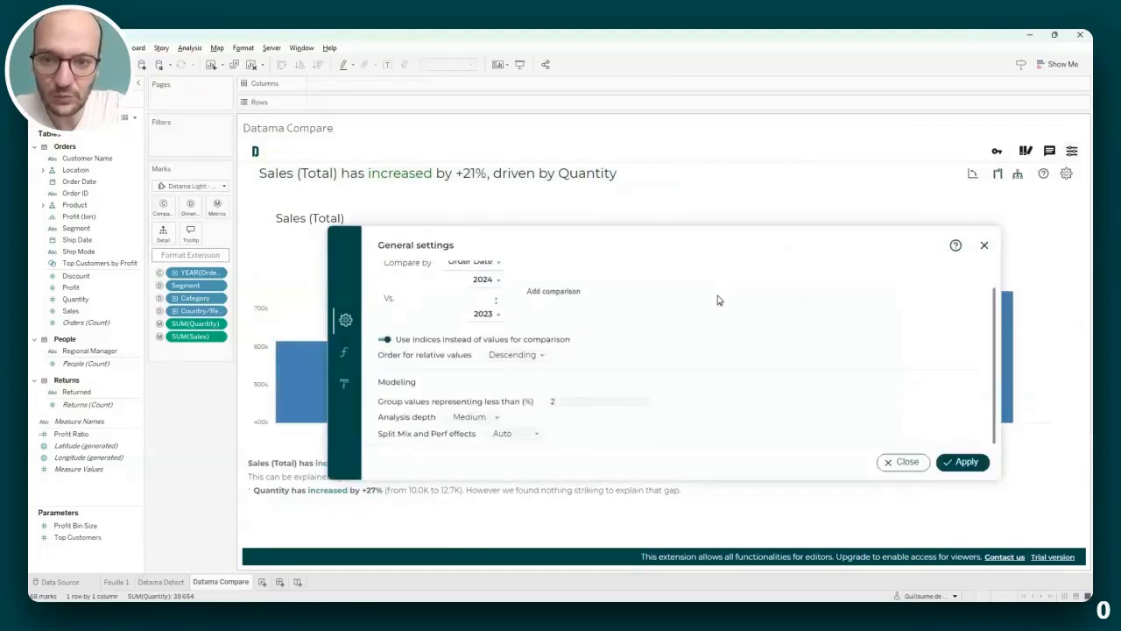
scroll(688, 308, "up", 1)
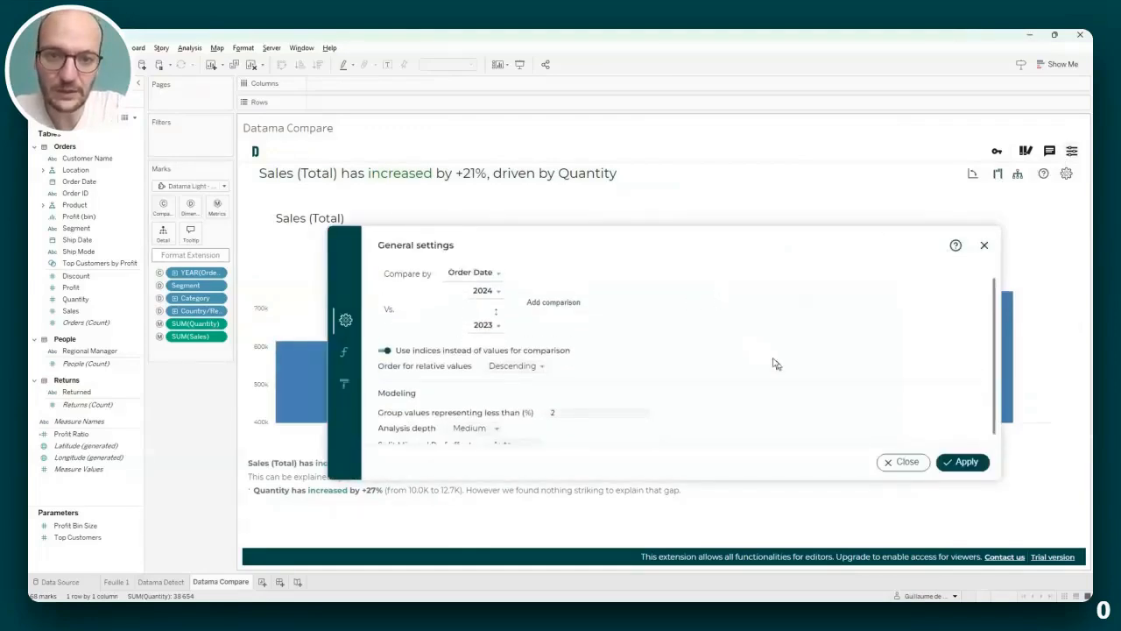
left_click(984, 248)
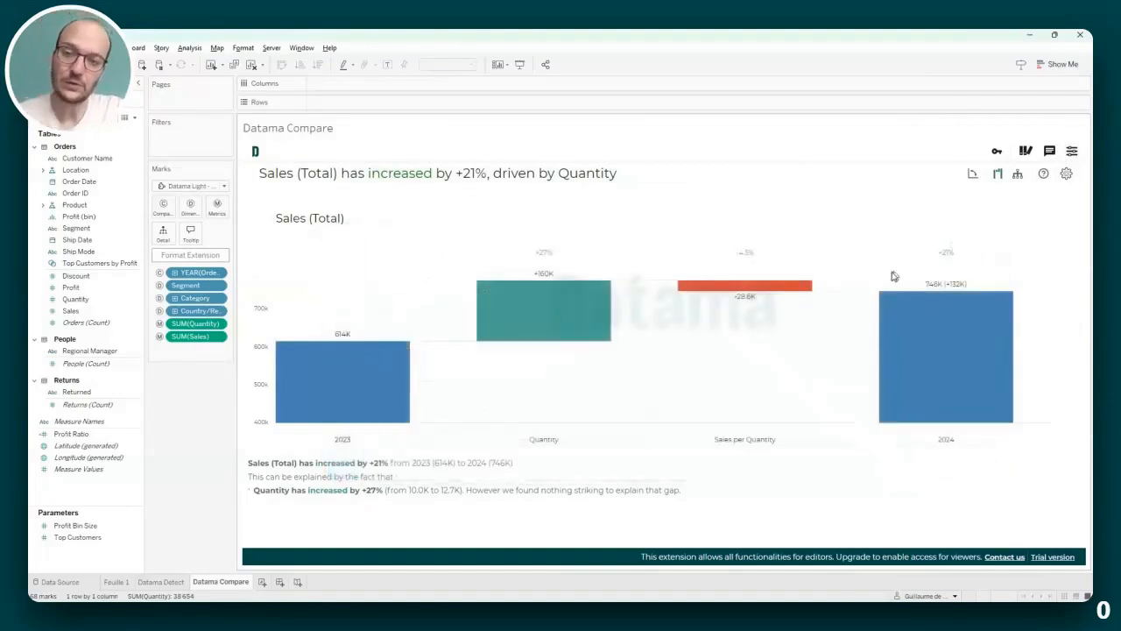
- Add a second comparison by Order Date of 2023 vs. 2022, apply it, and dismiss the error notification
left_click(1070, 154)
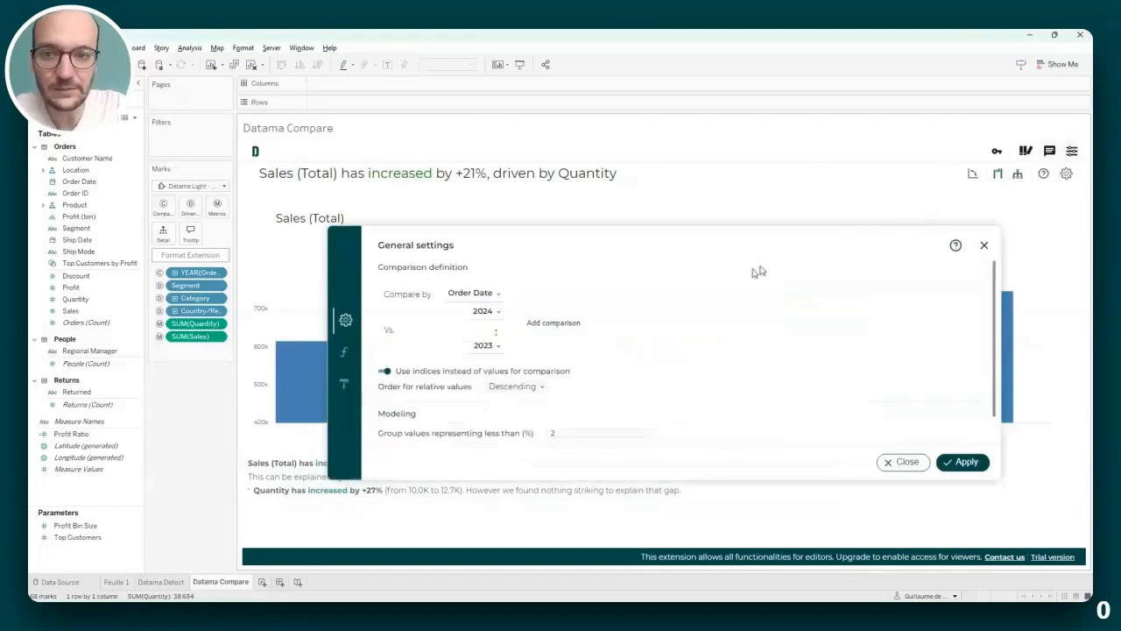
left_click(553, 323)
left_click(614, 315)
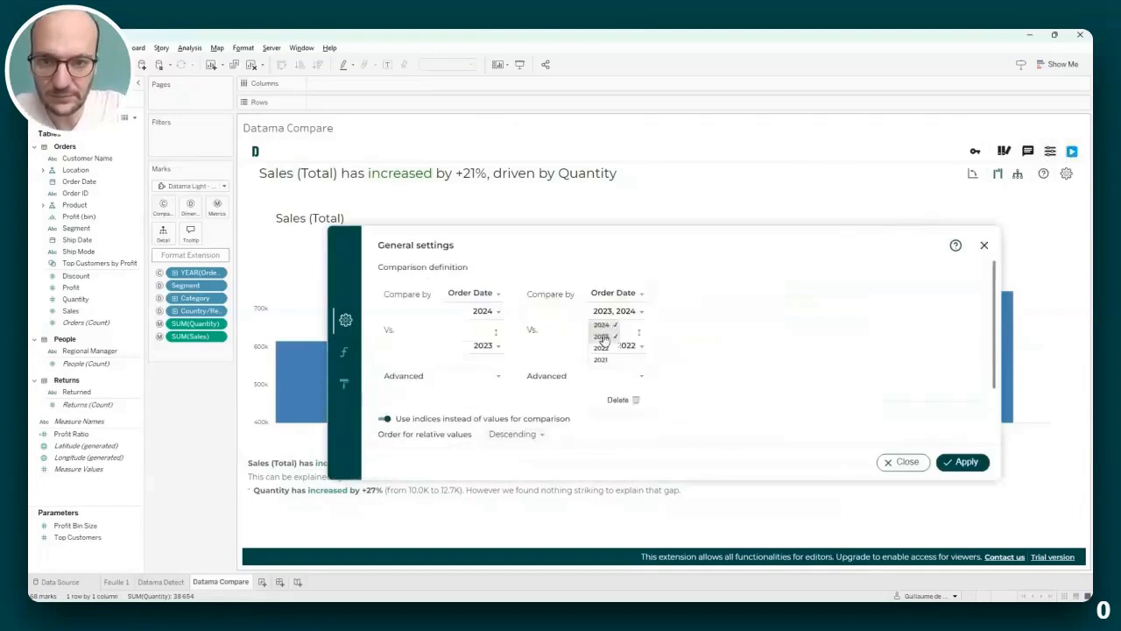
left_click(602, 328)
left_click(590, 332)
left_click(610, 347)
left_click(607, 394)
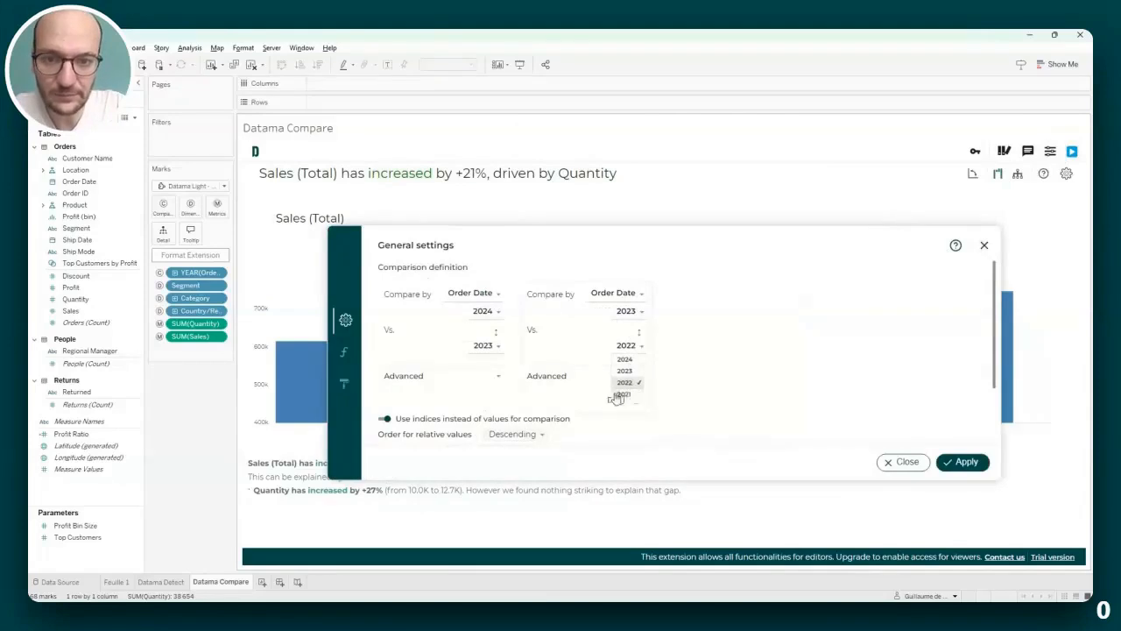
left_click(712, 389)
left_click(957, 464)
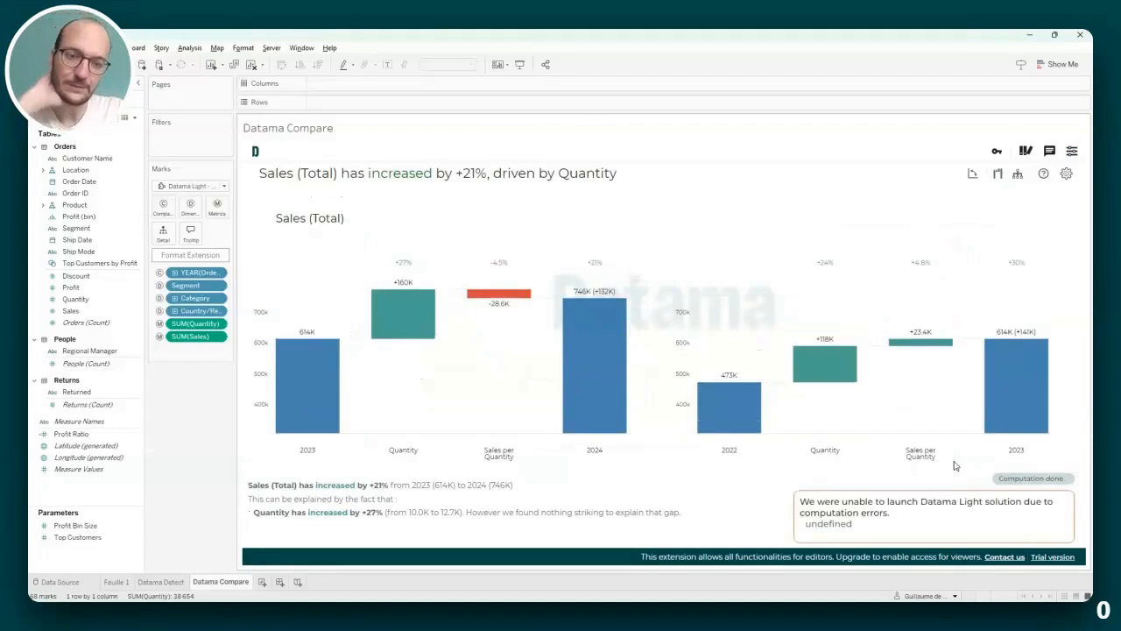
left_click(1068, 518)
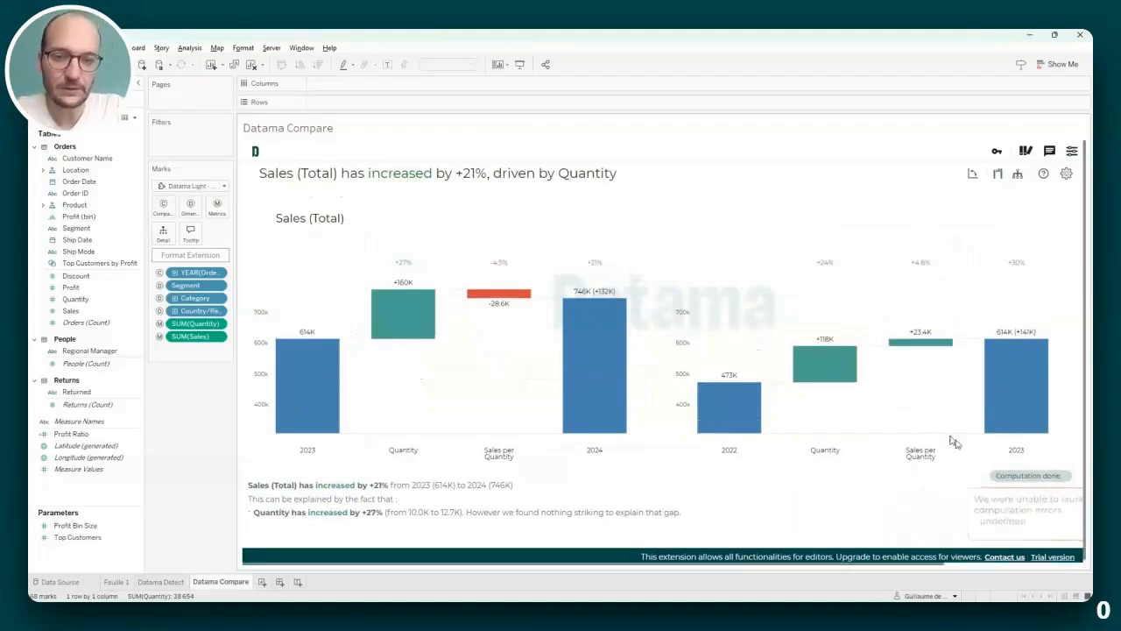